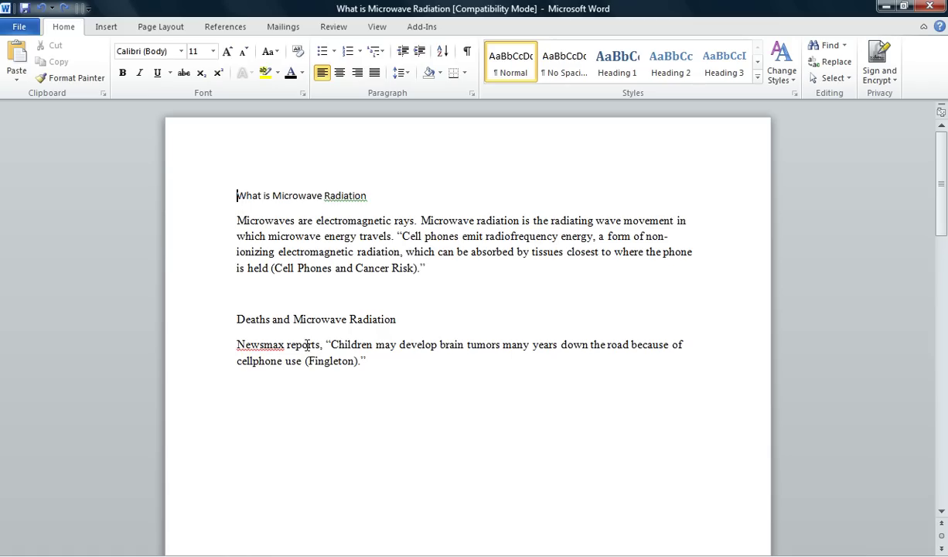
Open Word Options at the Quick Access Toolbar page, listing commands from All Commands
{"action": "left_click", "coordinate": [421, 266], "text": "ctrl"}
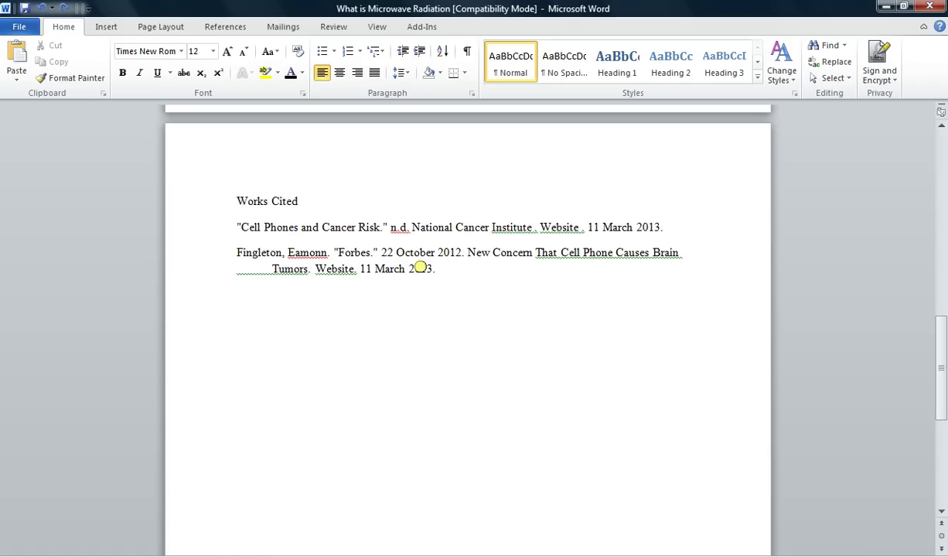
{"action": "left_click", "coordinate": [420, 267], "text": "ctrl"}
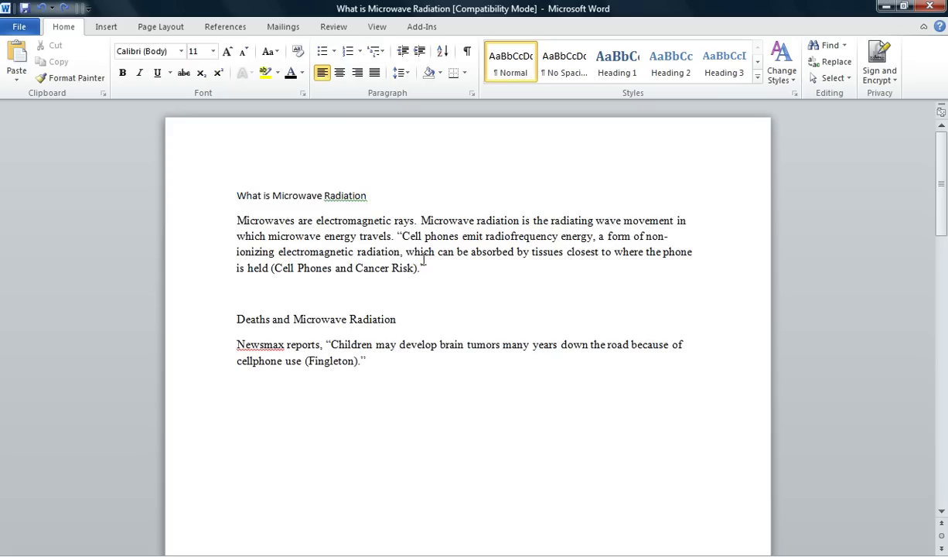
{"action": "left_click", "coordinate": [19, 27]}
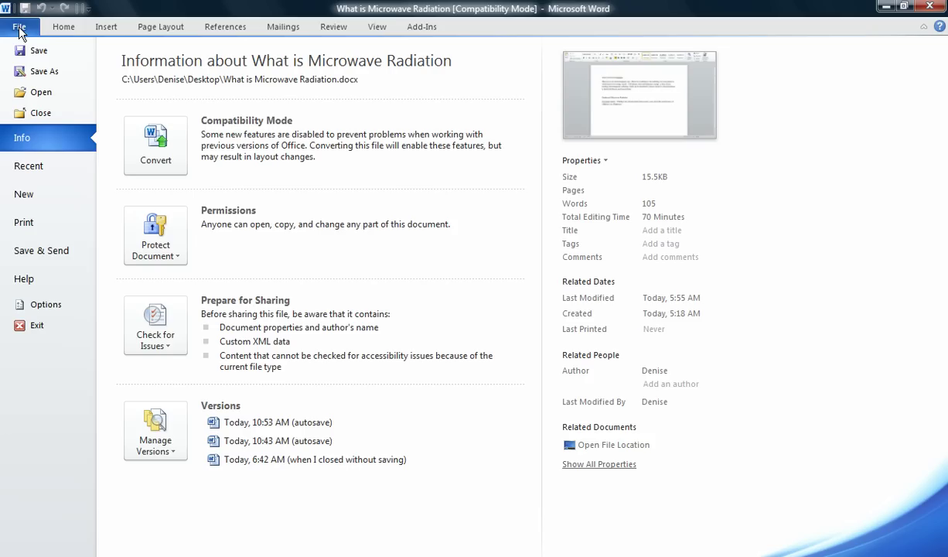
{"action": "left_click", "coordinate": [35, 303]}
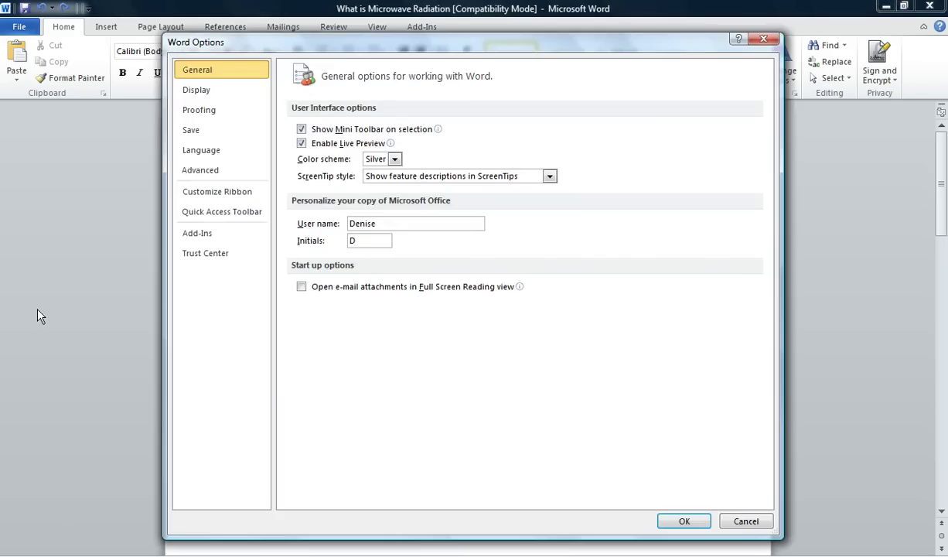
{"action": "left_click", "coordinate": [214, 212]}
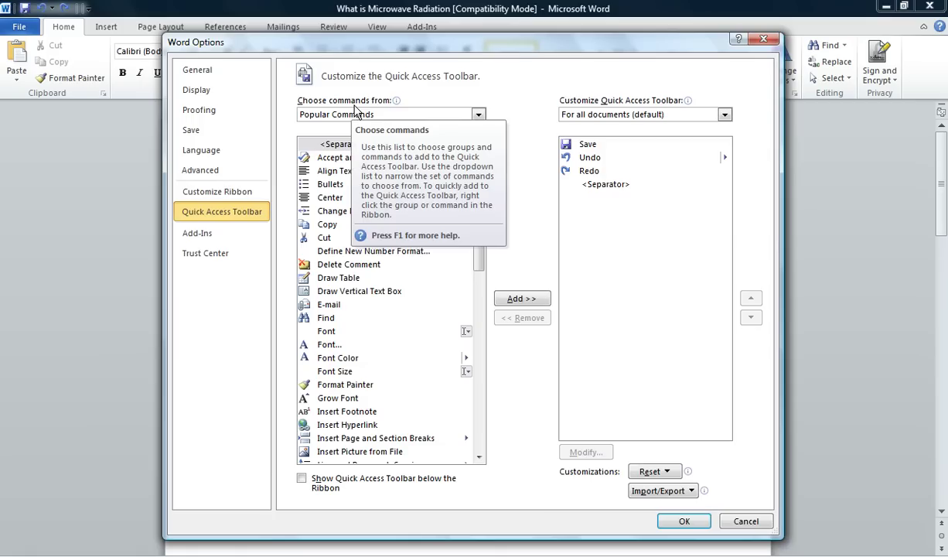
{"action": "left_click", "coordinate": [482, 116]}
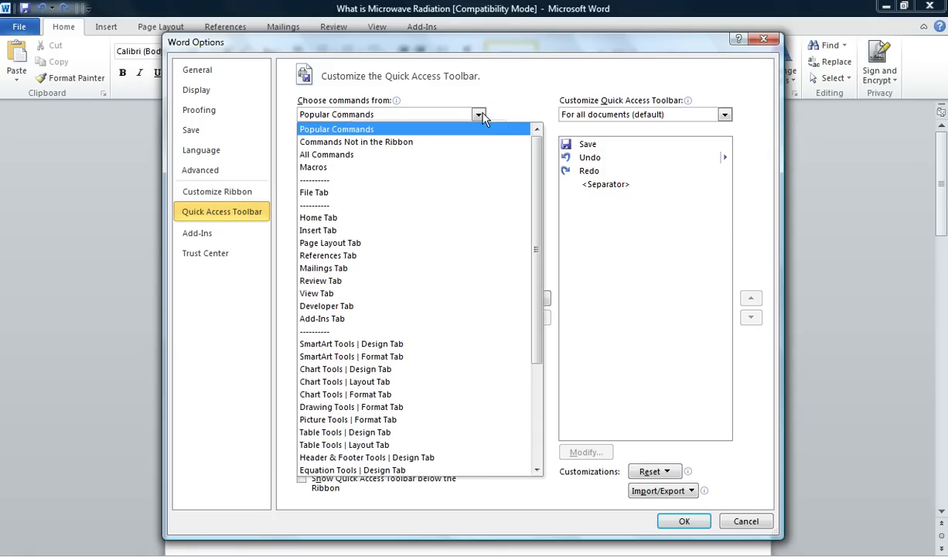
{"action": "left_click", "coordinate": [370, 157]}
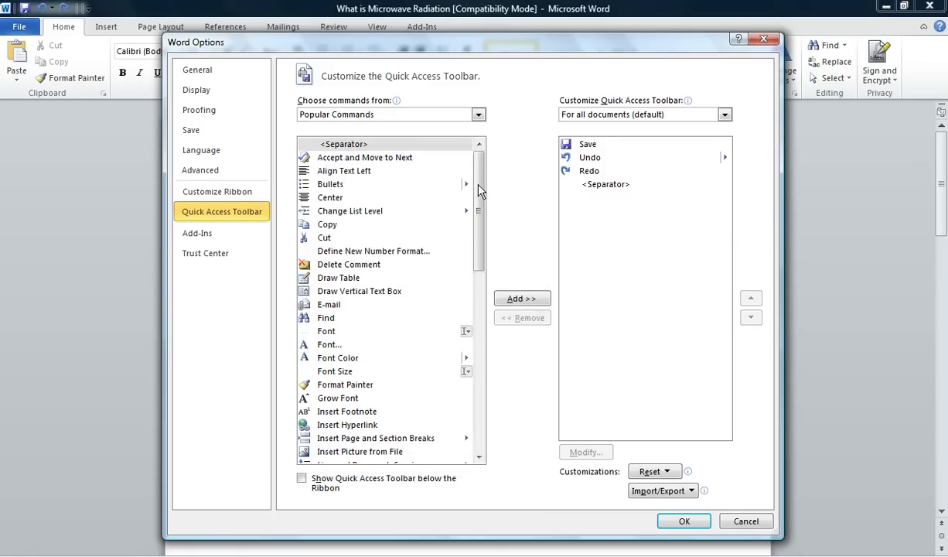
{"action": "scroll", "coordinate": [477, 250], "scroll_direction": "down", "scroll_amount": 10}
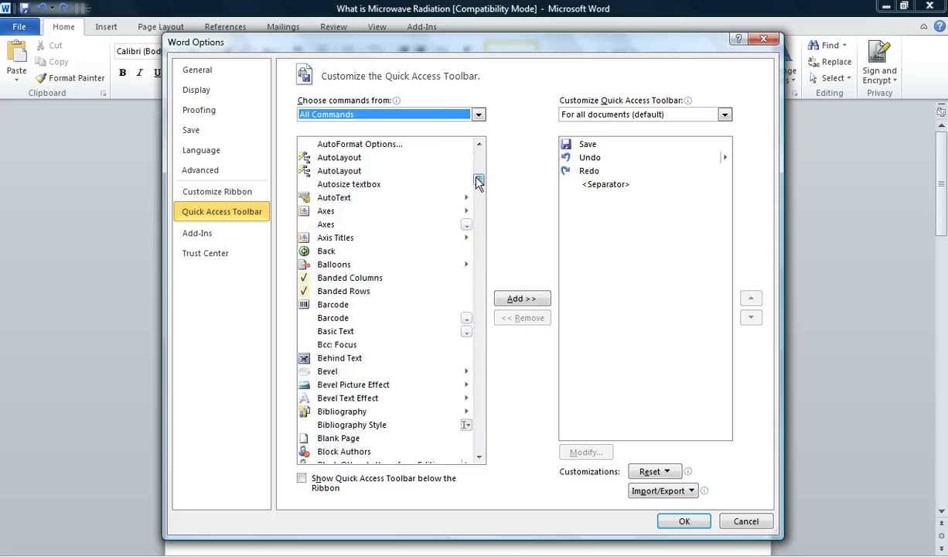
Find Send to Microsoft PowerPoint in All Commands and add it to the toolbar list
{"action": "left_click_drag", "start_coordinate": [479, 180], "coordinate": [479, 388]}
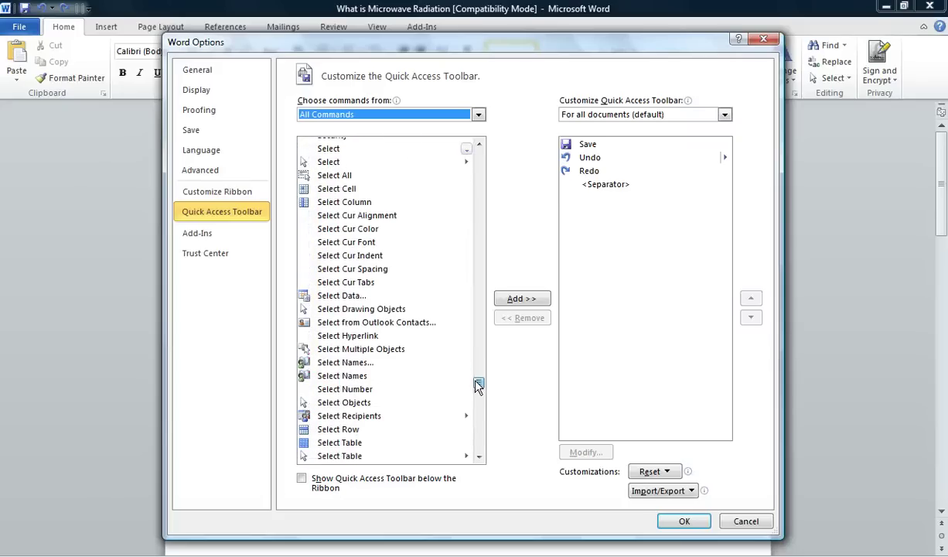
{"action": "left_click_drag", "start_coordinate": [480, 457], "coordinate": [483, 458]}
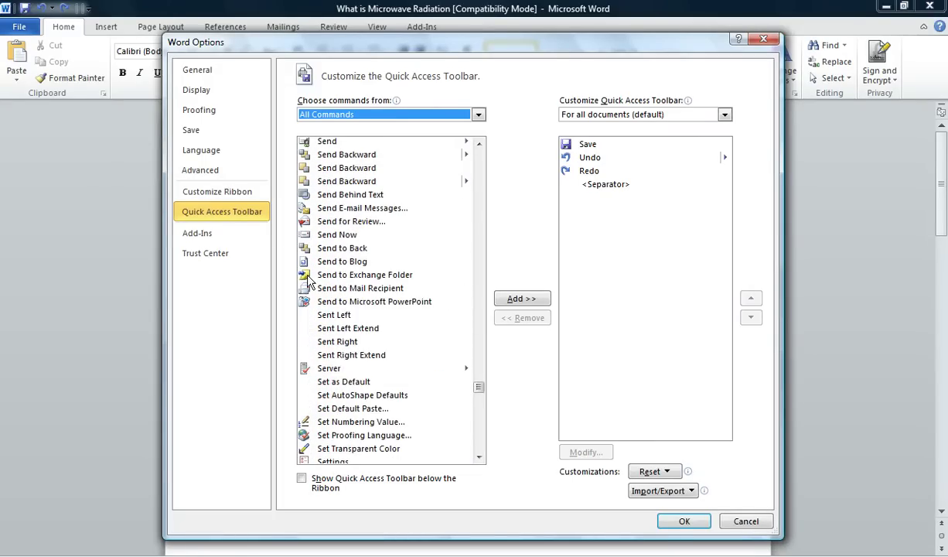
{"action": "left_click", "coordinate": [353, 304]}
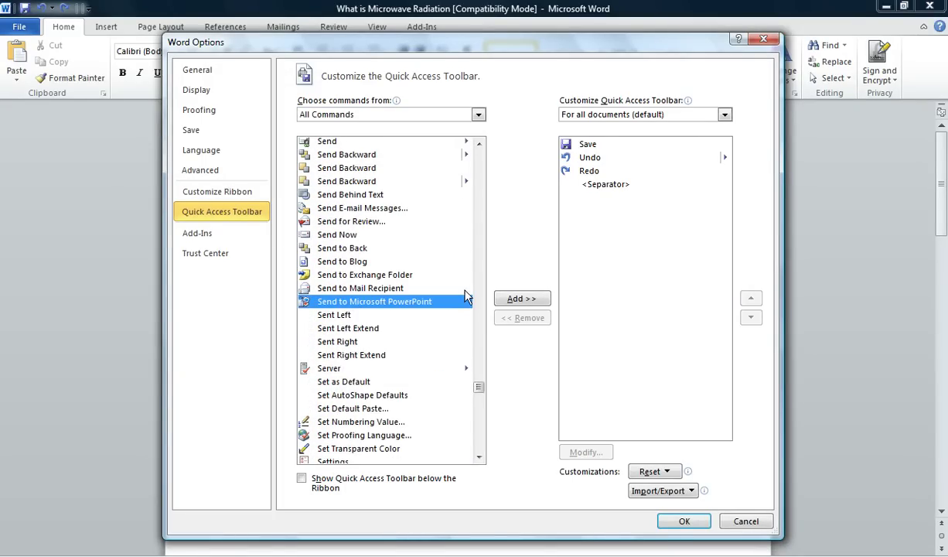
{"action": "left_click", "coordinate": [511, 299]}
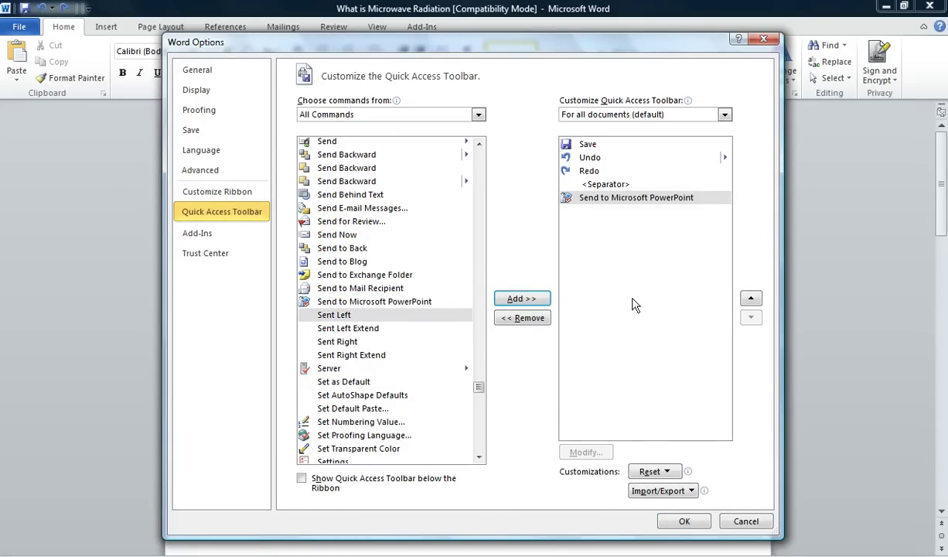
Confirm Word Options with OK so the PowerPoint icon shows on the Quick Access Toolbar
{"action": "left_click", "coordinate": [685, 522]}
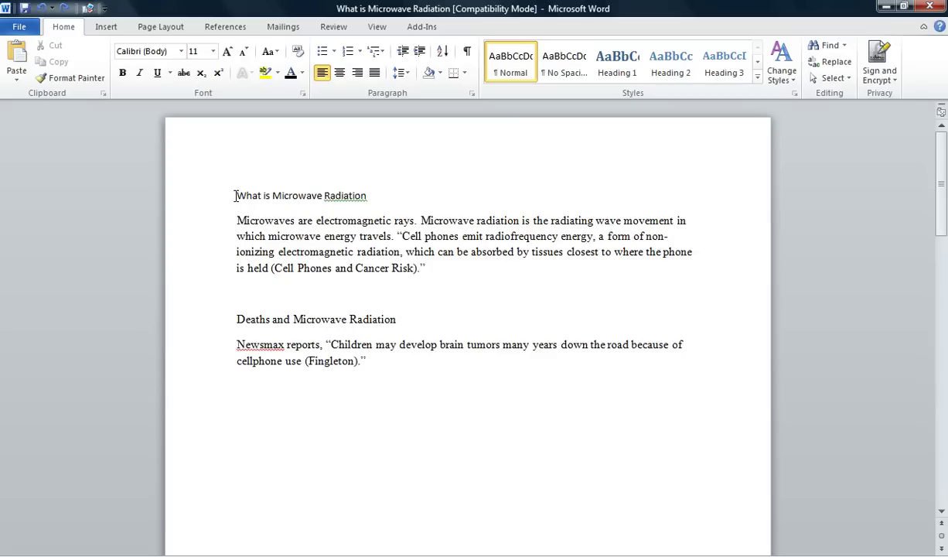
Style the title 'What is Microwave Radiation' as Heading 1 and the first paragraph as Heading 2
{"action": "left_click_drag", "start_coordinate": [236, 196], "coordinate": [379, 198]}
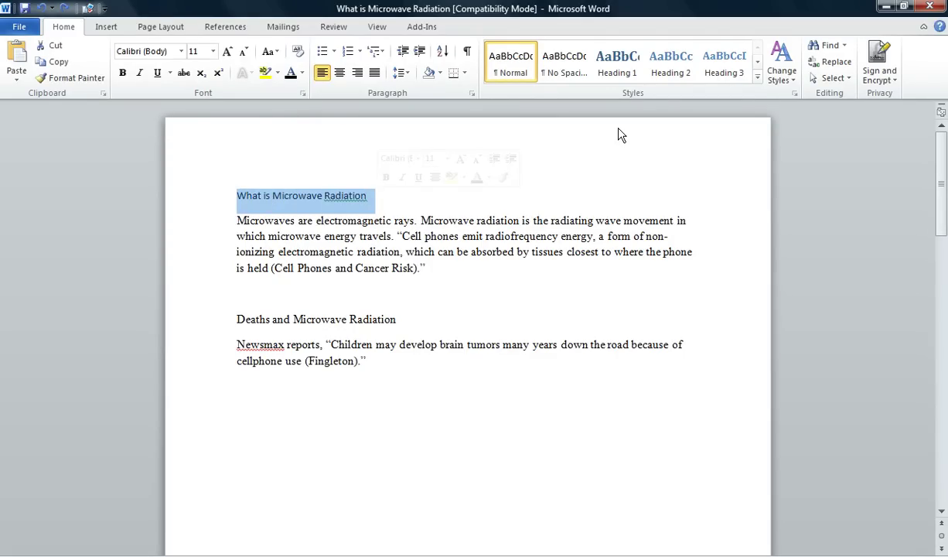
{"action": "left_click", "coordinate": [628, 75]}
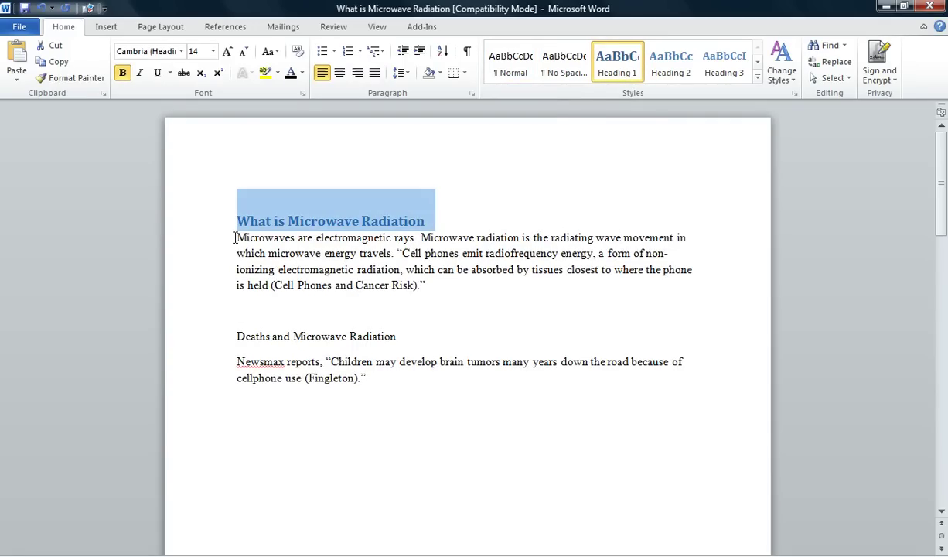
{"action": "left_click_drag", "start_coordinate": [236, 237], "coordinate": [424, 285]}
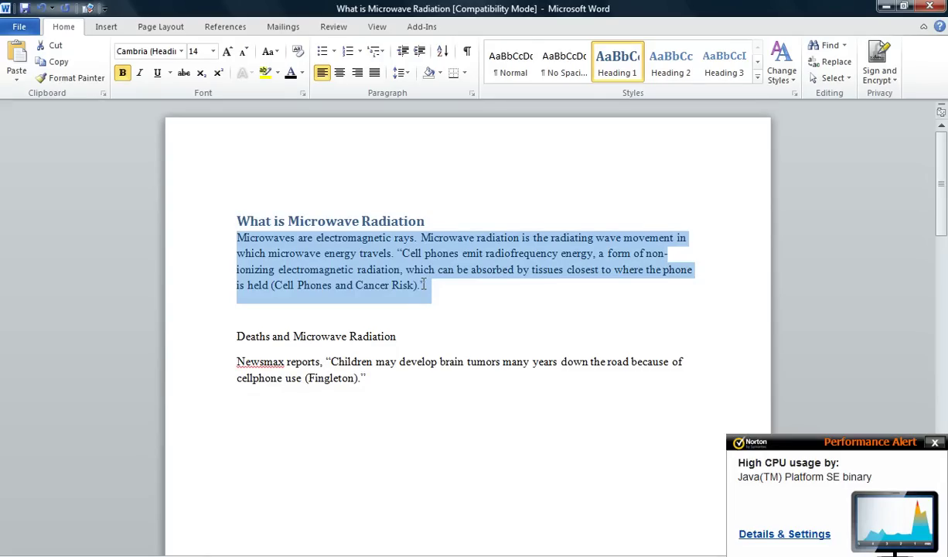
{"action": "left_click", "coordinate": [673, 76]}
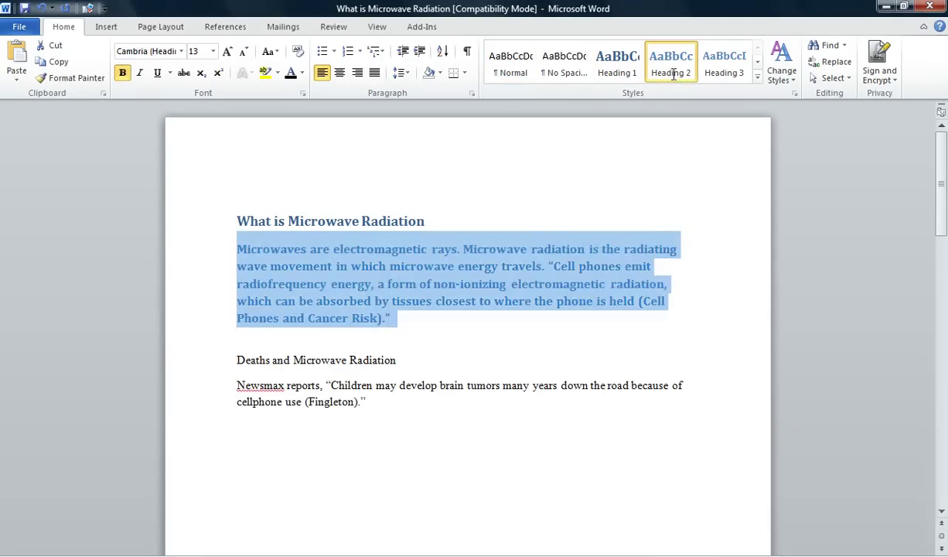
{"action": "left_click", "coordinate": [232, 360]}
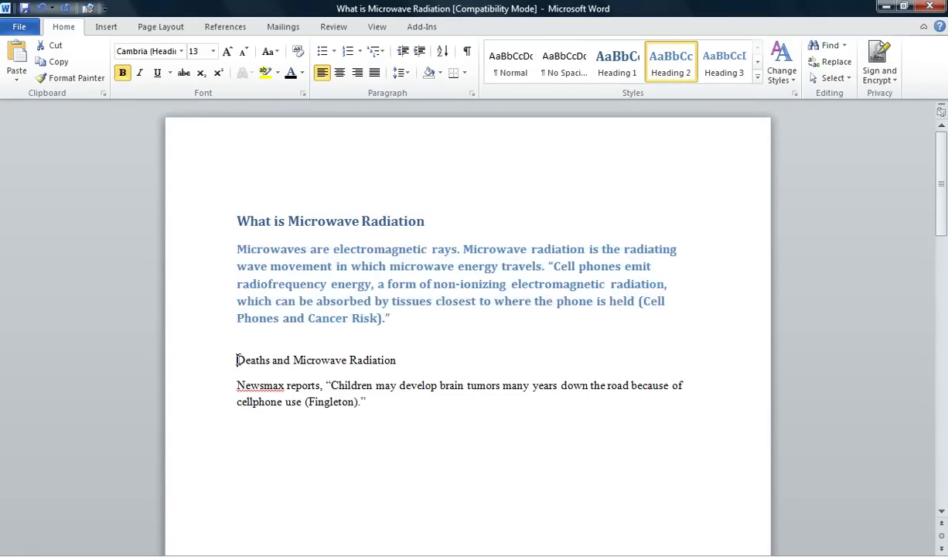
Style 'Deaths and Microwave Radiation' as Heading 1 and the Newsmax paragraph as Heading 3
{"action": "left_click_drag", "start_coordinate": [236, 360], "coordinate": [410, 360]}
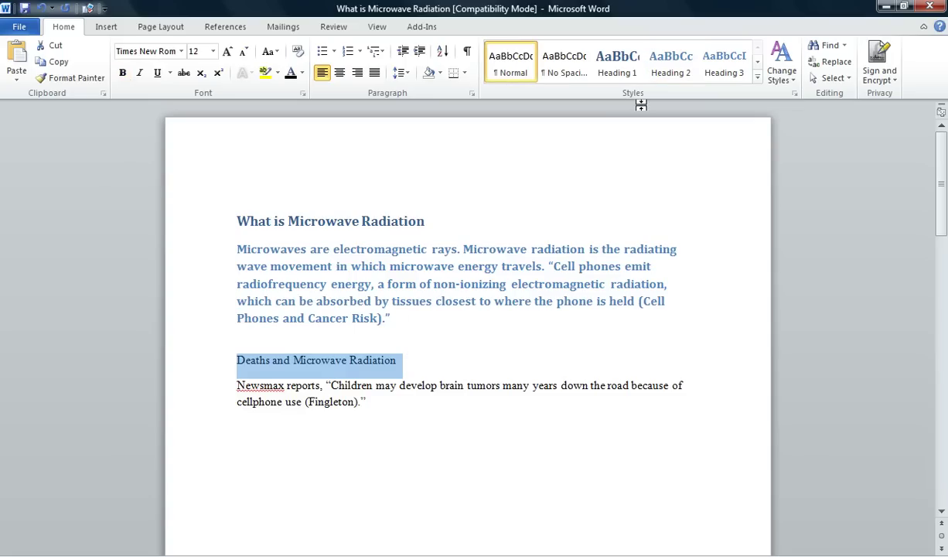
{"action": "left_click", "coordinate": [619, 75]}
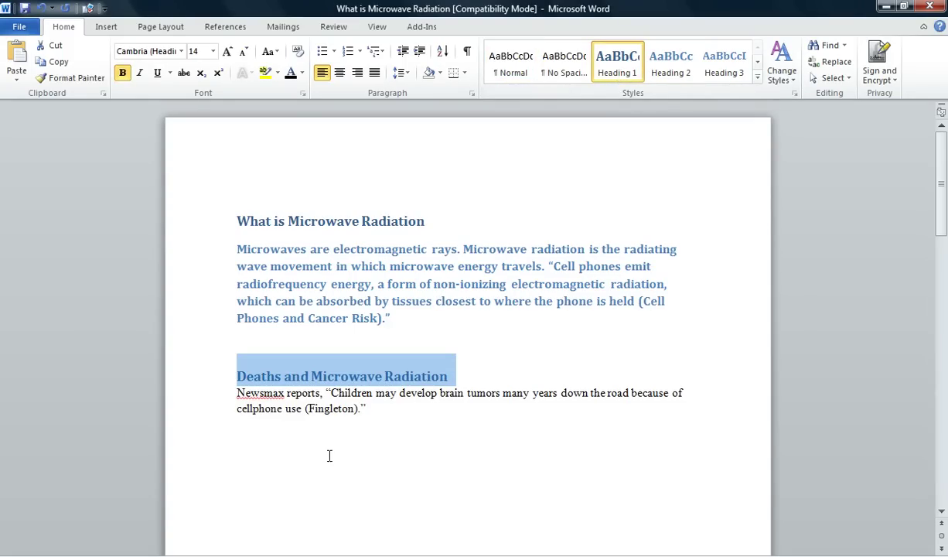
{"action": "triple_click", "coordinate": [236, 394]}
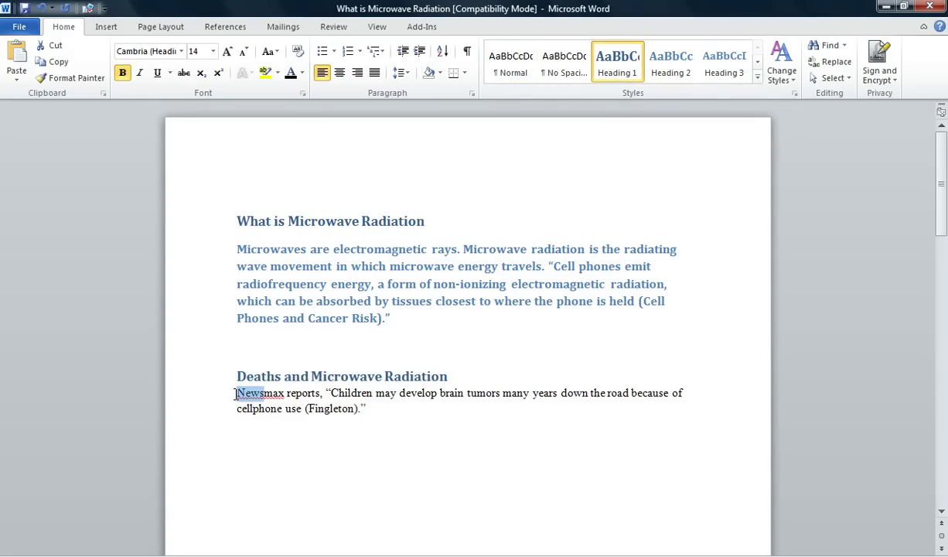
{"action": "left_click_drag", "start_coordinate": [236, 394], "coordinate": [382, 417]}
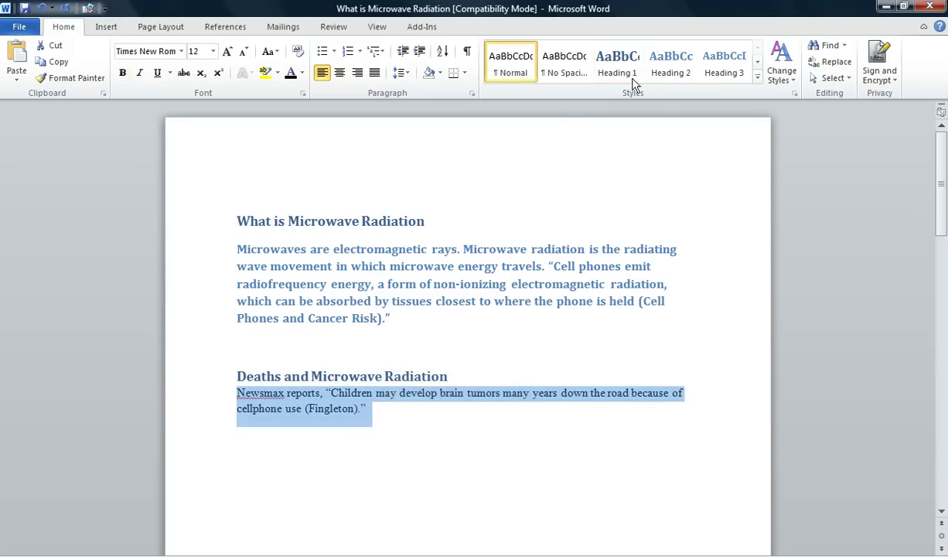
{"action": "left_click", "coordinate": [730, 71]}
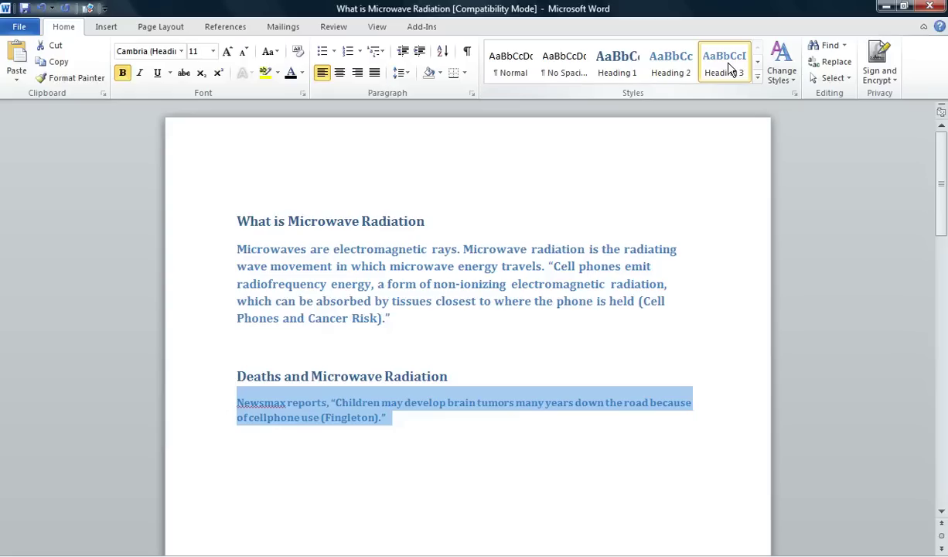
{"action": "key", "text": "Down"}
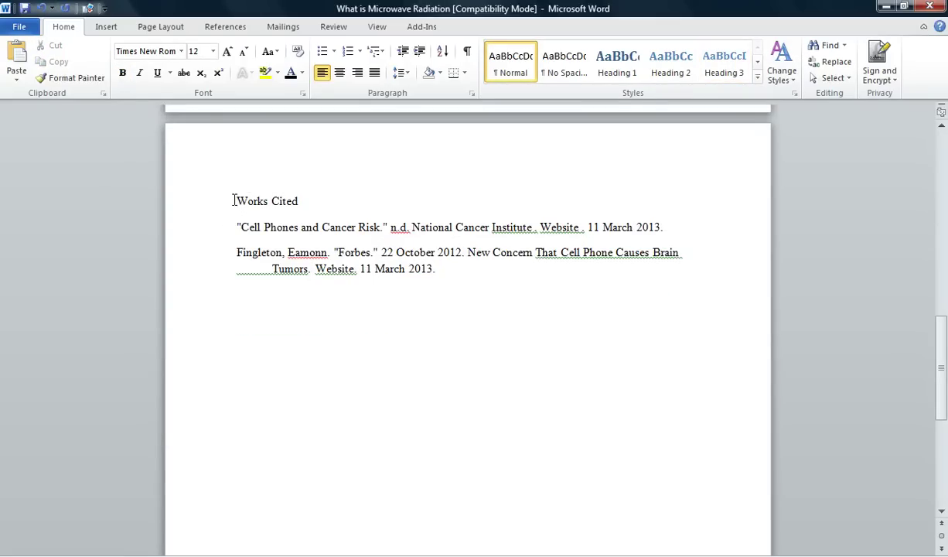
Apply the Heading 1 style to the Works Cited heading
{"action": "left_click_drag", "start_coordinate": [236, 201], "coordinate": [305, 204]}
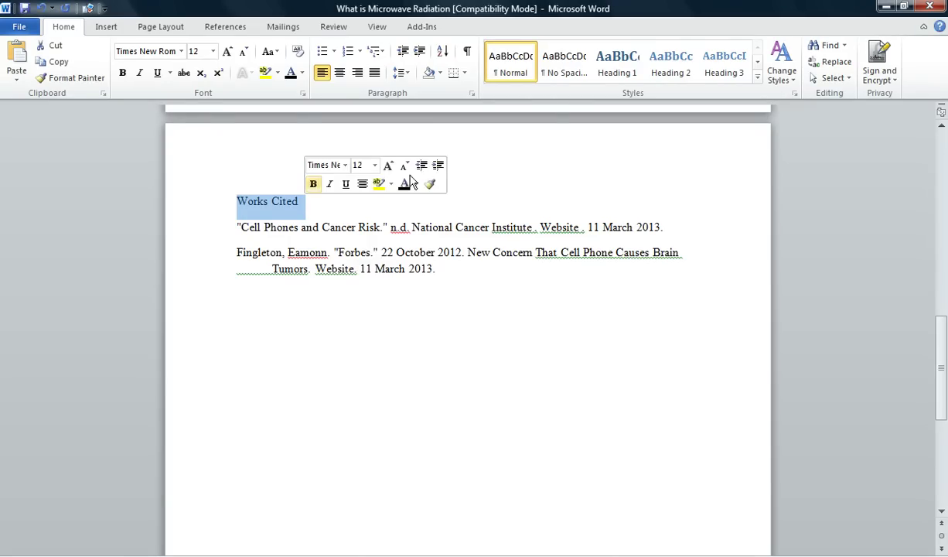
{"action": "left_click", "coordinate": [618, 69]}
{"action": "left_click", "coordinate": [618, 69]}
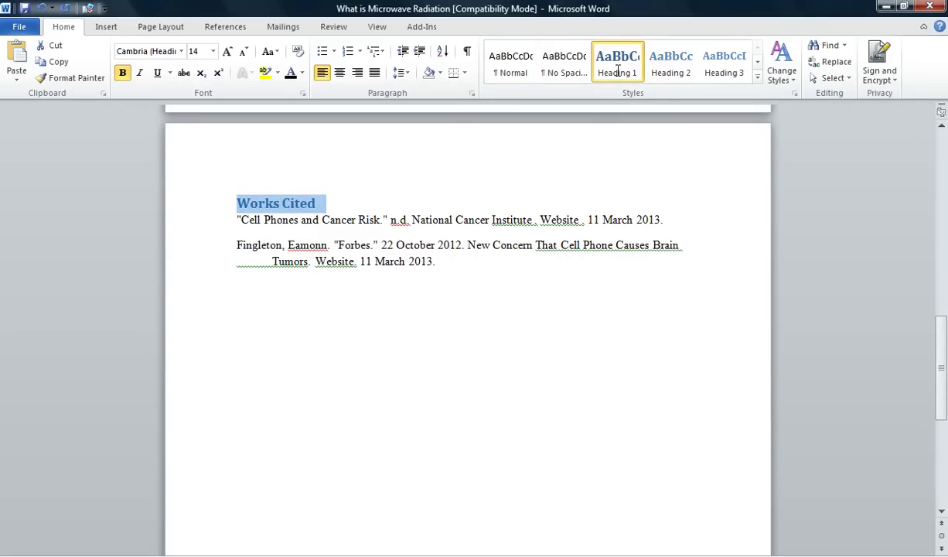
Give both citation entries the Heading 4 style and return to the top of the essay
{"action": "left_click_drag", "start_coordinate": [237, 220], "coordinate": [453, 264]}
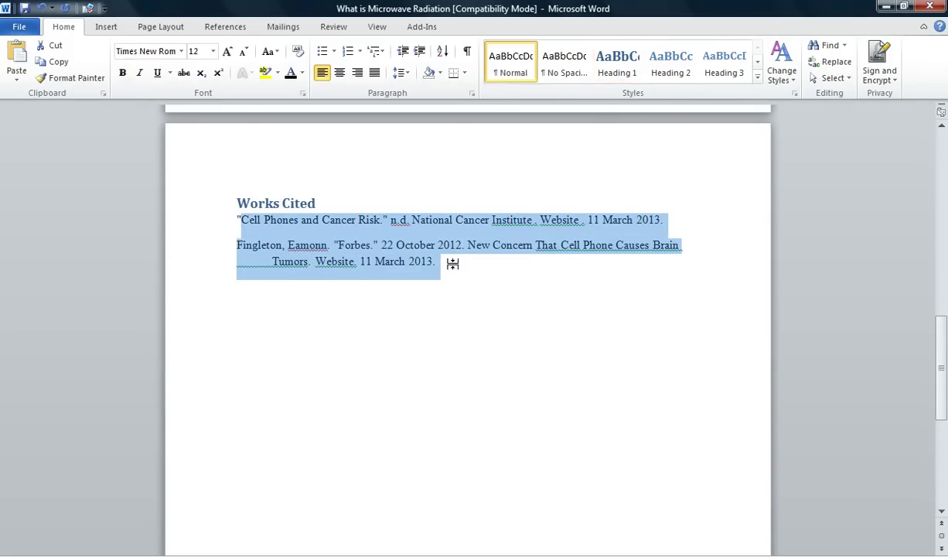
{"action": "left_click", "coordinate": [758, 78]}
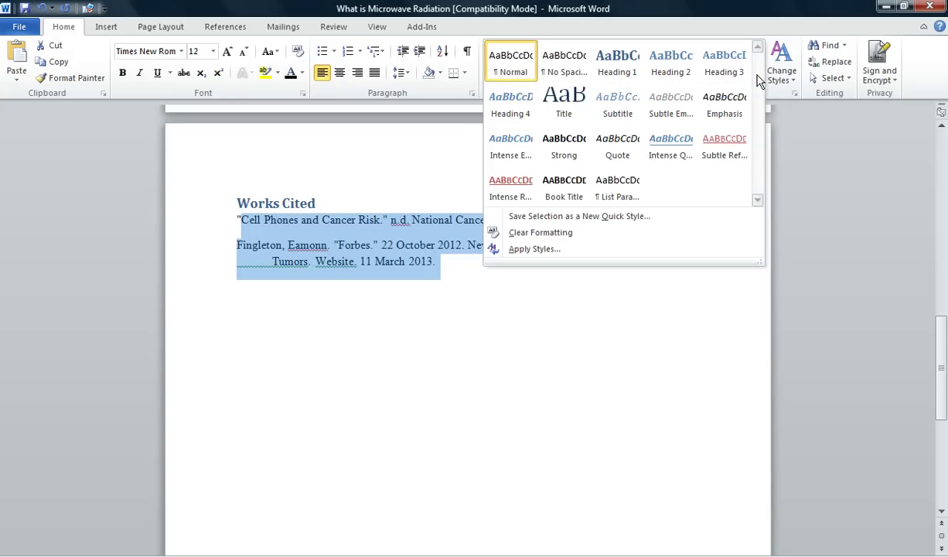
{"action": "left_click", "coordinate": [520, 114]}
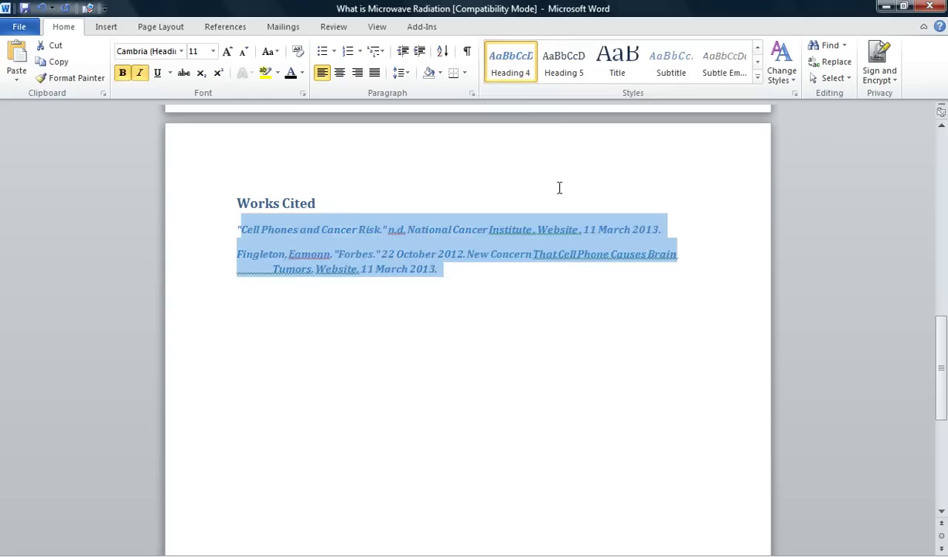
{"action": "key", "text": "ctrl+Home"}
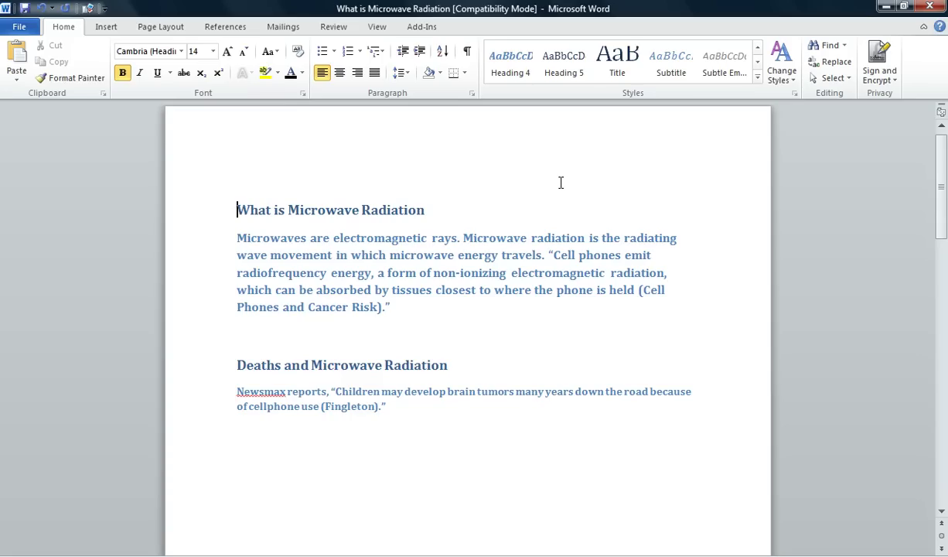
Set all essay text to Times New Roman, size 12, with bold removed
{"action": "key", "text": "ctrl+a"}
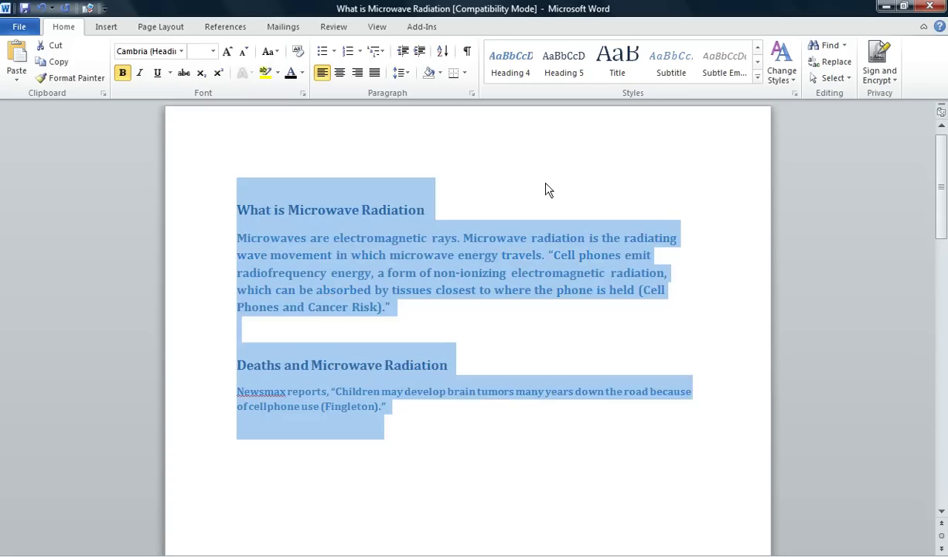
{"action": "left_click", "coordinate": [180, 52]}
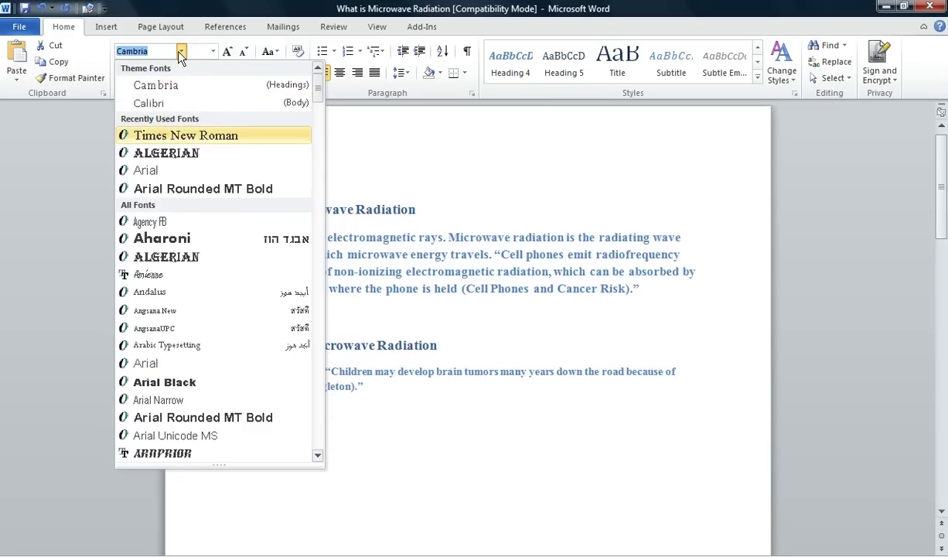
{"action": "key", "text": "Return"}
{"action": "left_click", "coordinate": [212, 51]}
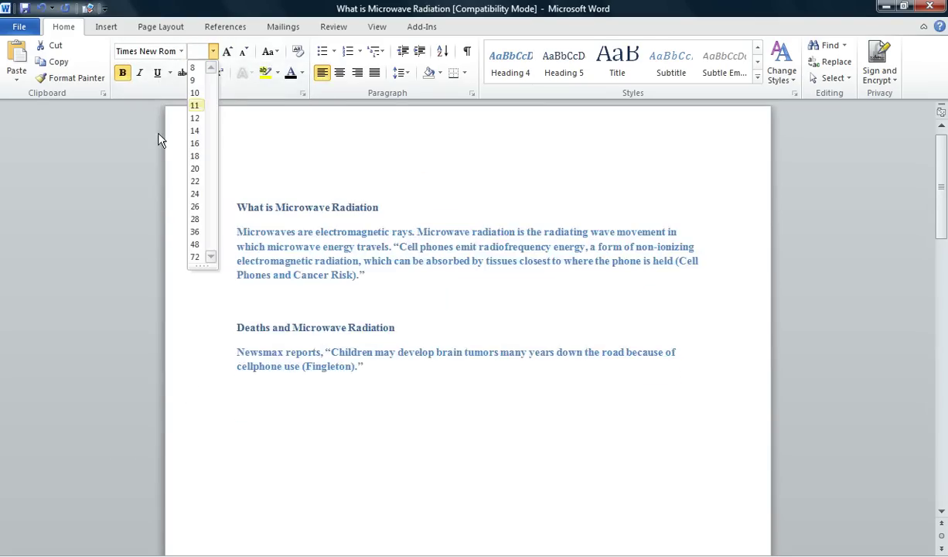
{"action": "key", "text": "Down"}
{"action": "key", "text": "Return"}
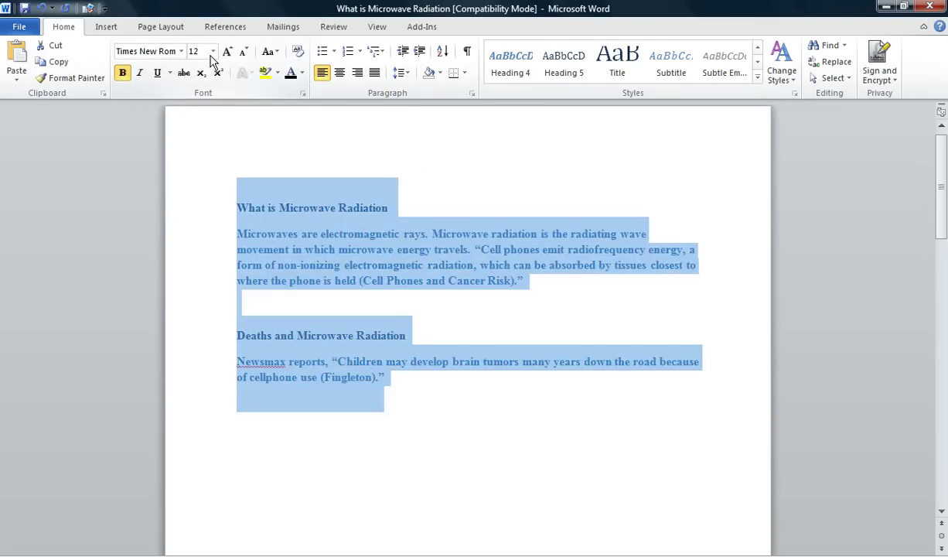
{"action": "key", "text": "ctrl+b"}
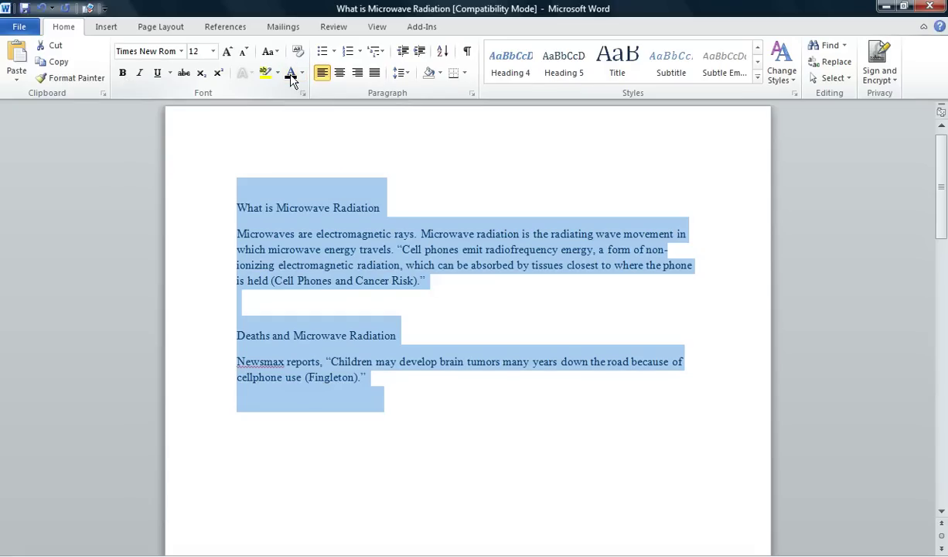
{"action": "left_click", "coordinate": [643, 171]}
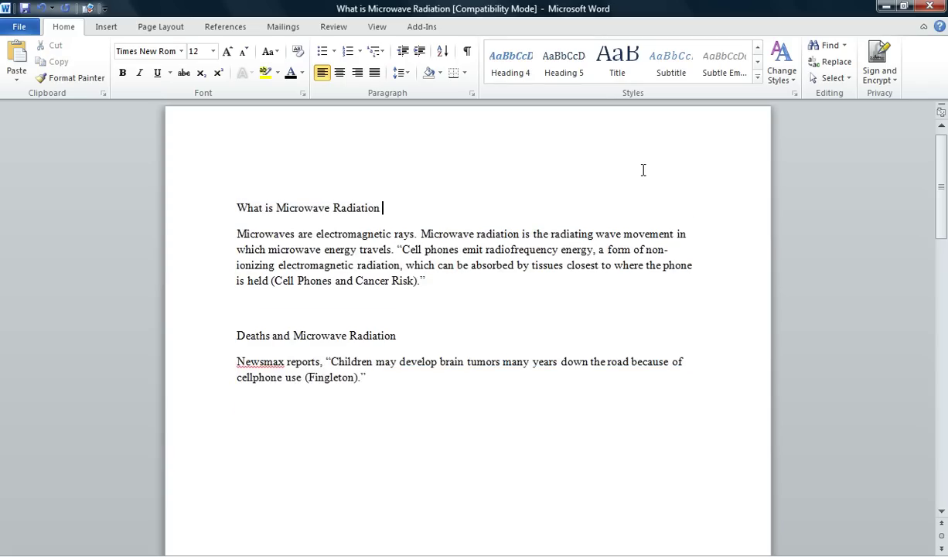
Send the essay to PowerPoint and review the three generated slides, ending on Works Cited
{"action": "left_click", "coordinate": [89, 10]}
{"action": "left_click", "coordinate": [89, 11]}
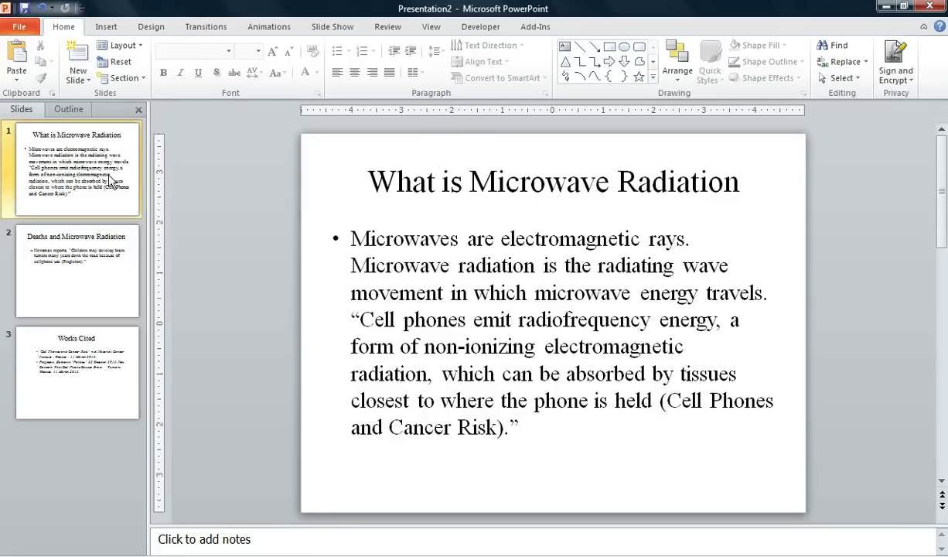
{"action": "left_click", "coordinate": [105, 274]}
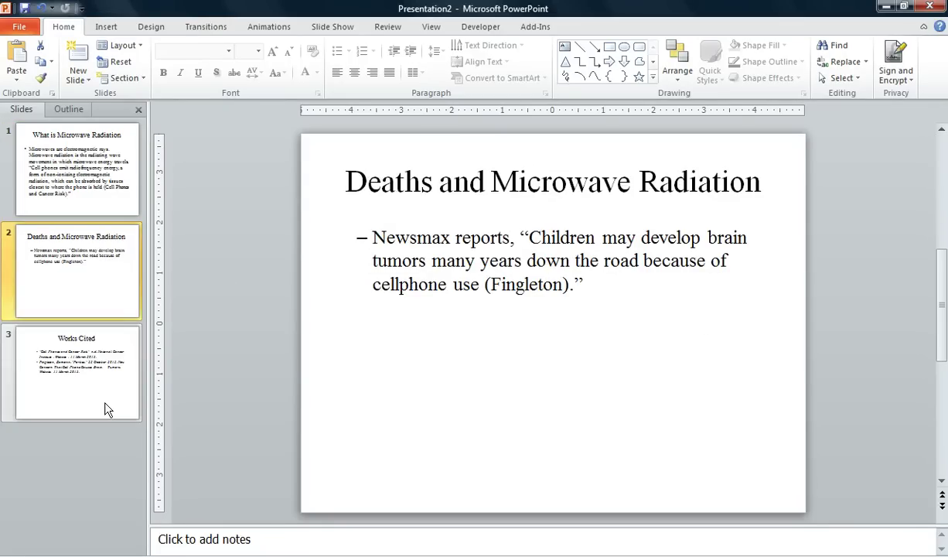
{"action": "left_click", "coordinate": [106, 406]}
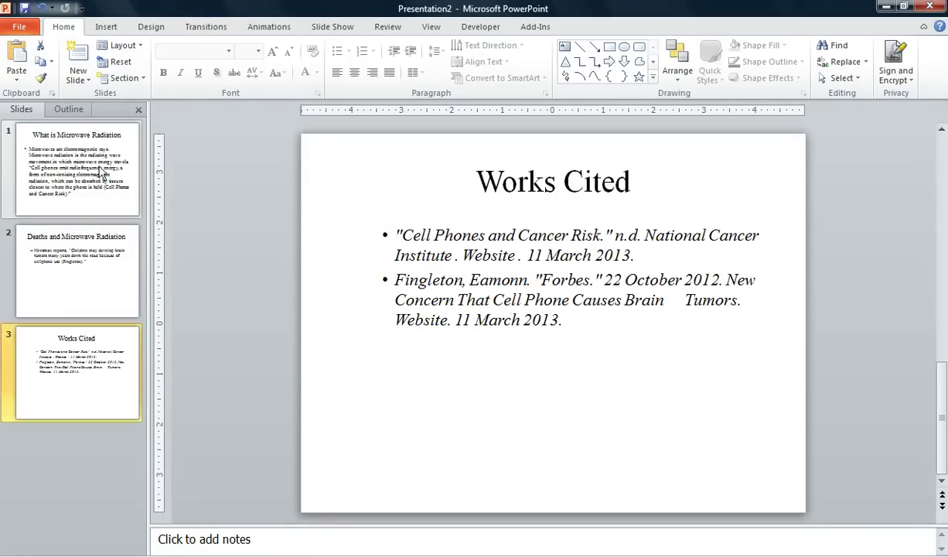
{"action": "key", "text": "Up"}
{"action": "key", "text": "Down"}
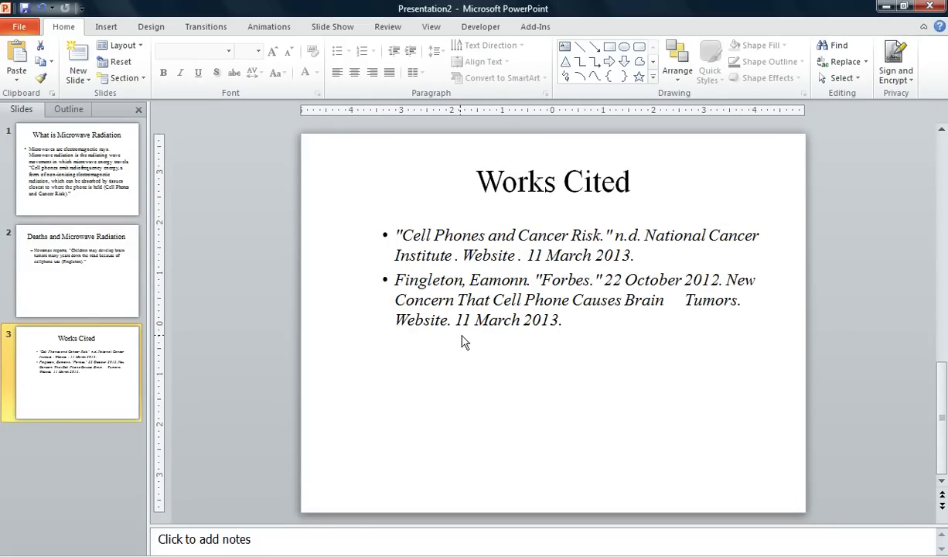
Turn off bullets on both Works Cited citations and set their line spacing to Double
{"action": "left_click", "coordinate": [397, 232]}
{"action": "left_click_drag", "start_coordinate": [398, 232], "coordinate": [652, 334]}
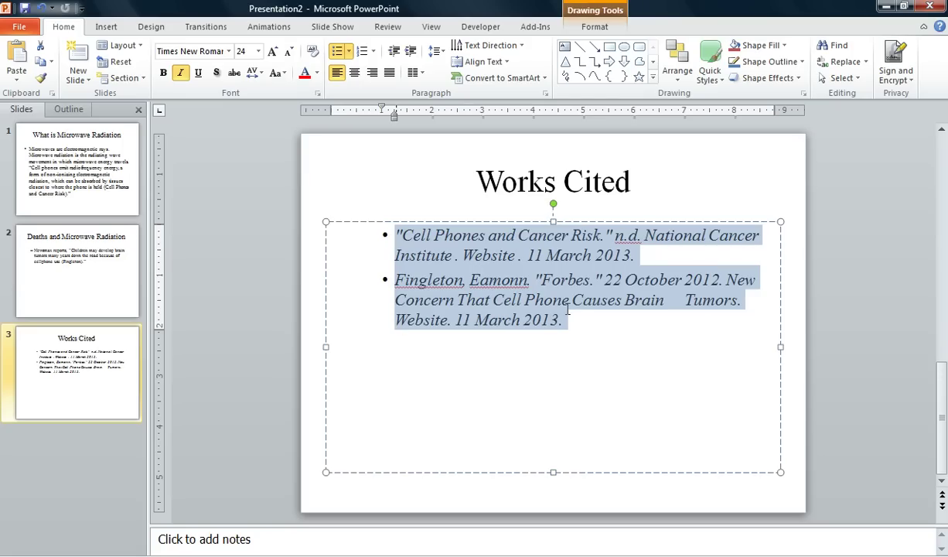
{"action": "left_click", "coordinate": [338, 53]}
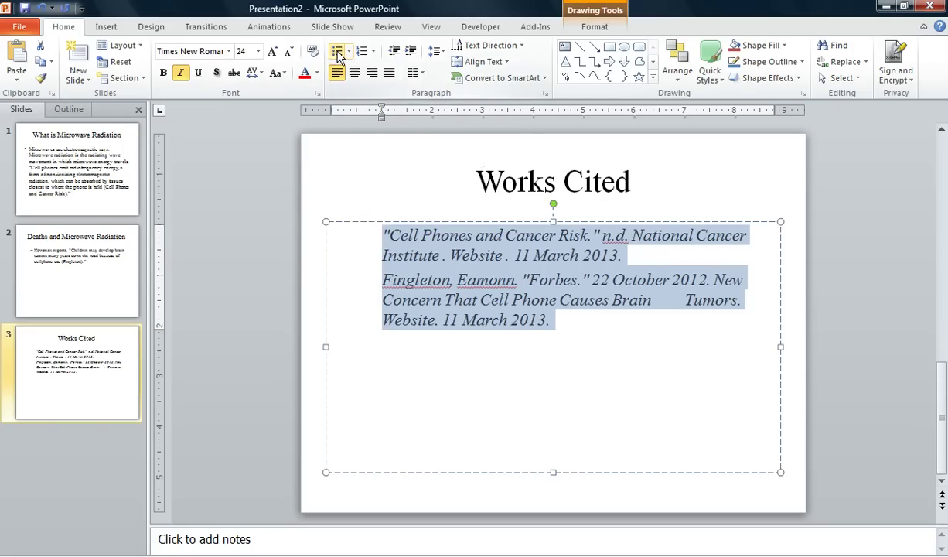
{"action": "left_click", "coordinate": [546, 94]}
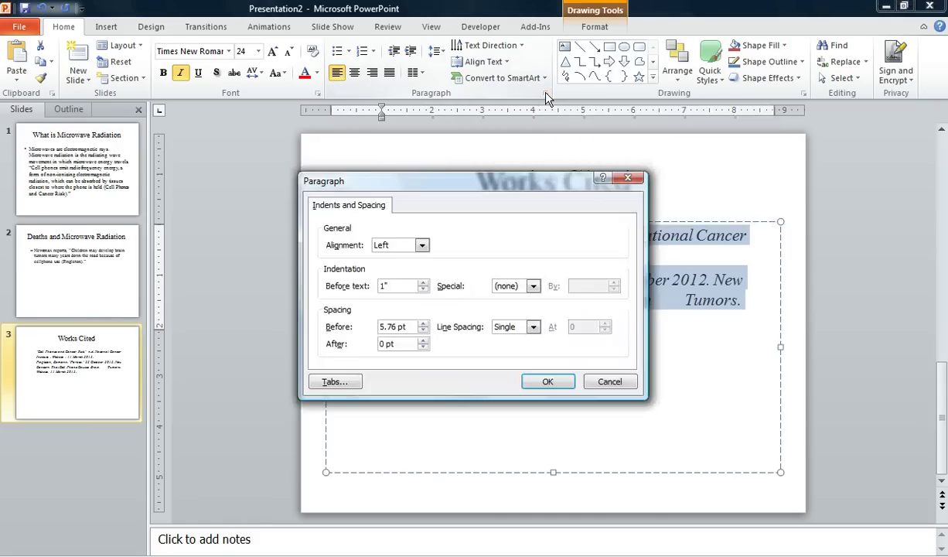
{"action": "left_click", "coordinate": [533, 327]}
{"action": "left_click", "coordinate": [512, 364]}
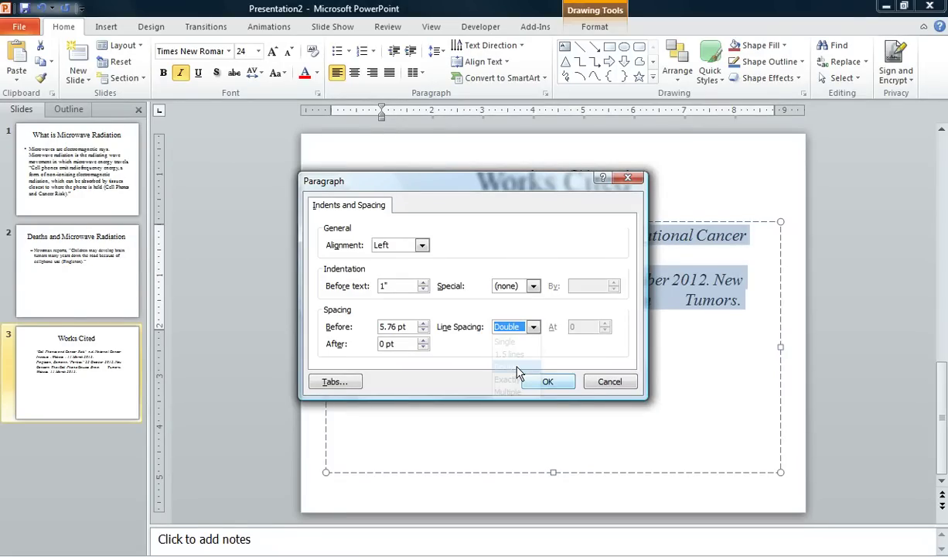
{"action": "left_click", "coordinate": [547, 381]}
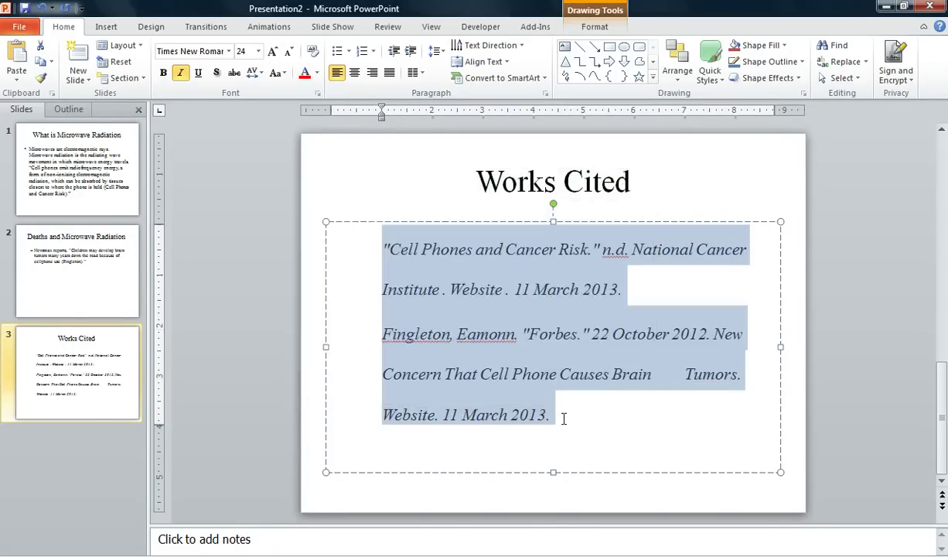
{"action": "left_click", "coordinate": [563, 418]}
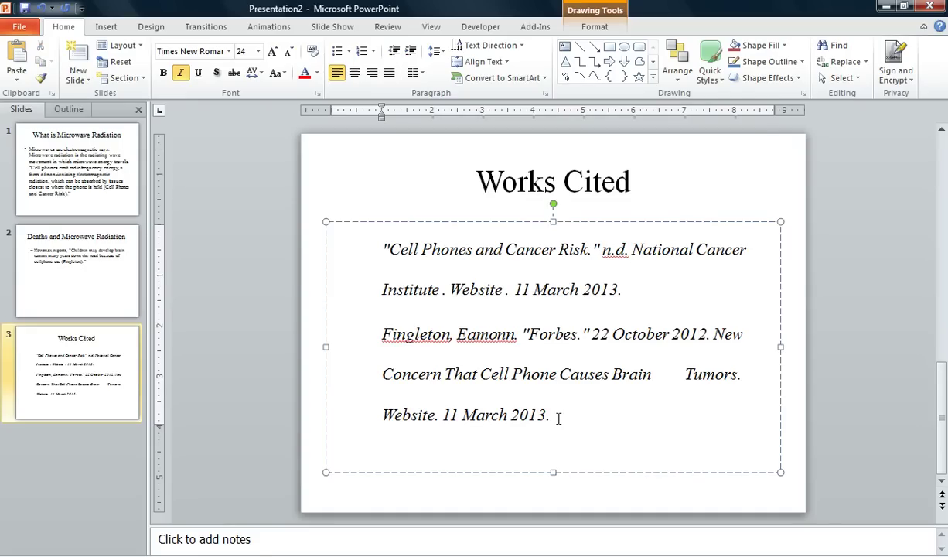
Indent the wrapped 'Institute' and 'Concern' lines of the two citations
{"action": "left_click", "coordinate": [381, 289]}
{"action": "key", "text": "Tab"}
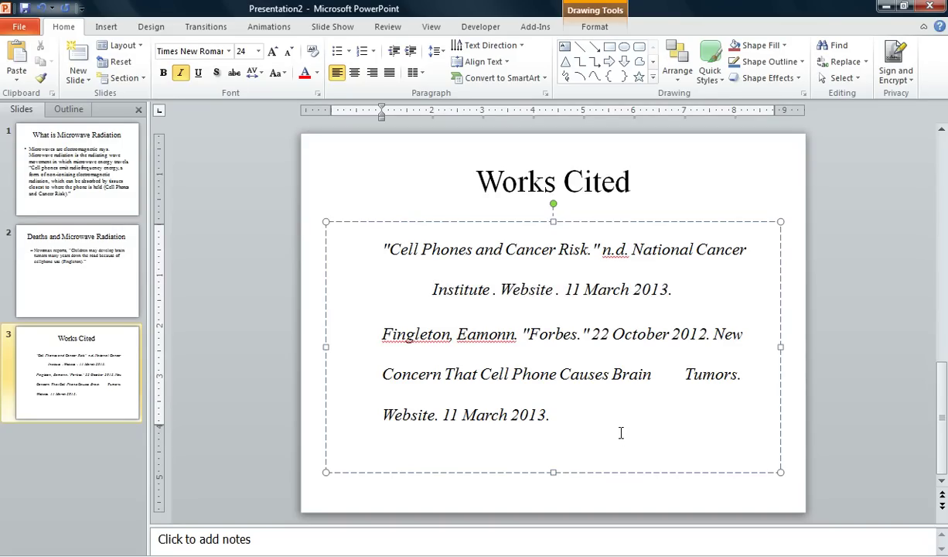
{"action": "left_click", "coordinate": [382, 373]}
{"action": "key", "text": "BackSpace"}
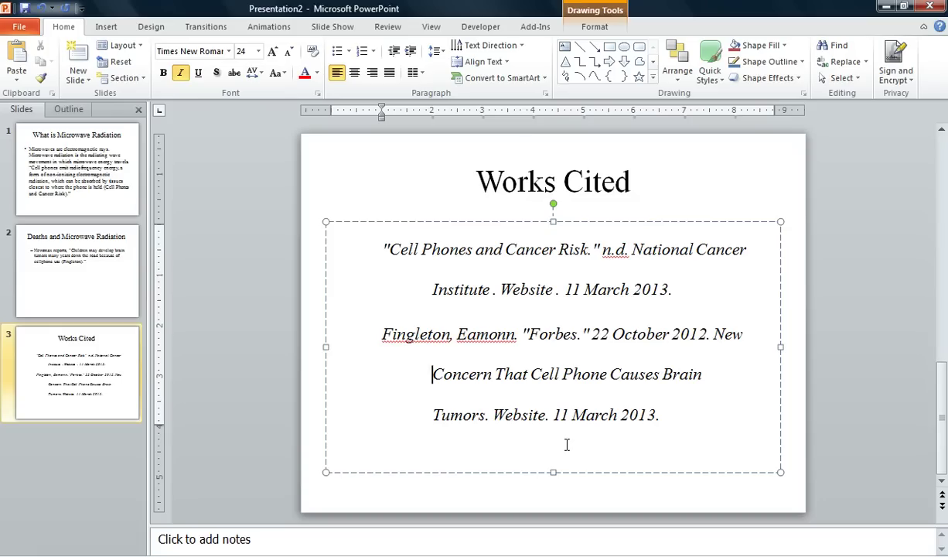
Apply the green design theme to all slides and check each slide
{"action": "left_click", "coordinate": [151, 28]}
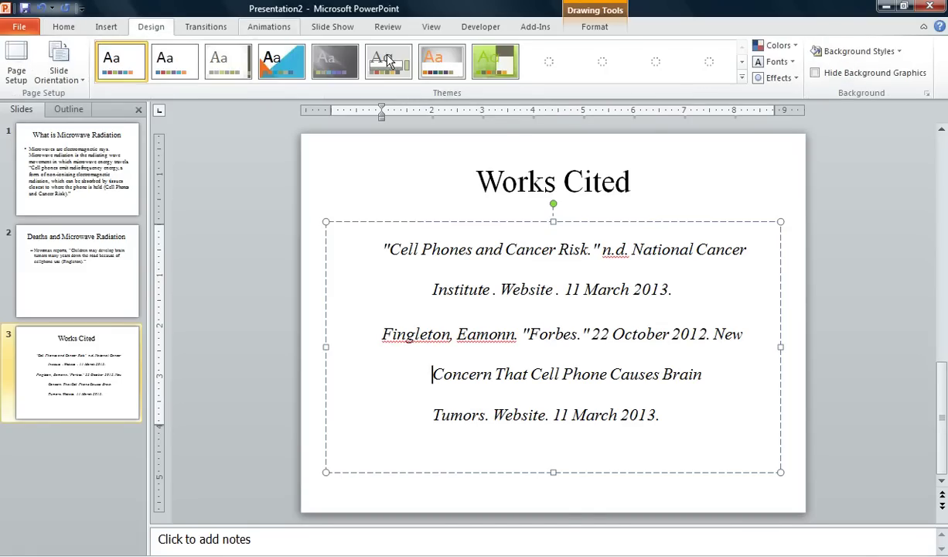
{"action": "left_click", "coordinate": [496, 74]}
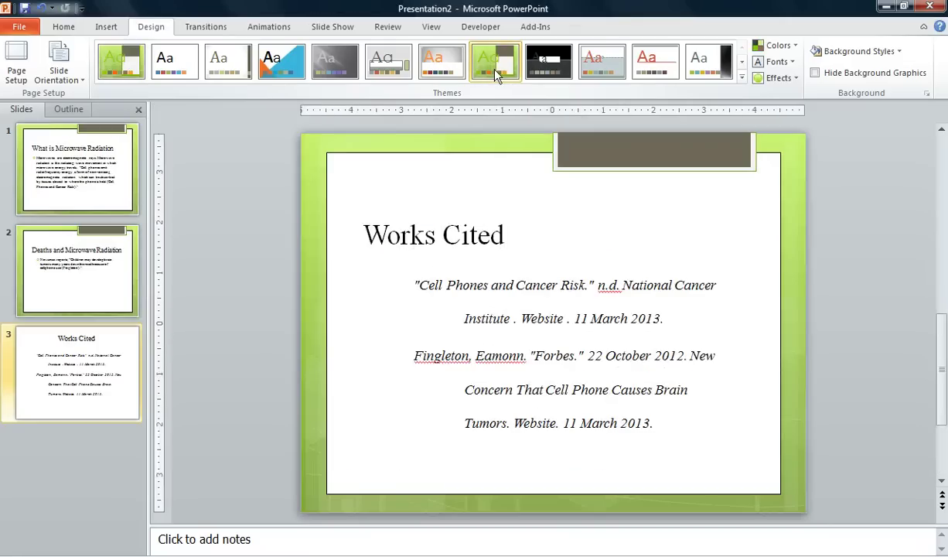
{"action": "left_click", "coordinate": [87, 174]}
{"action": "left_click", "coordinate": [97, 262]}
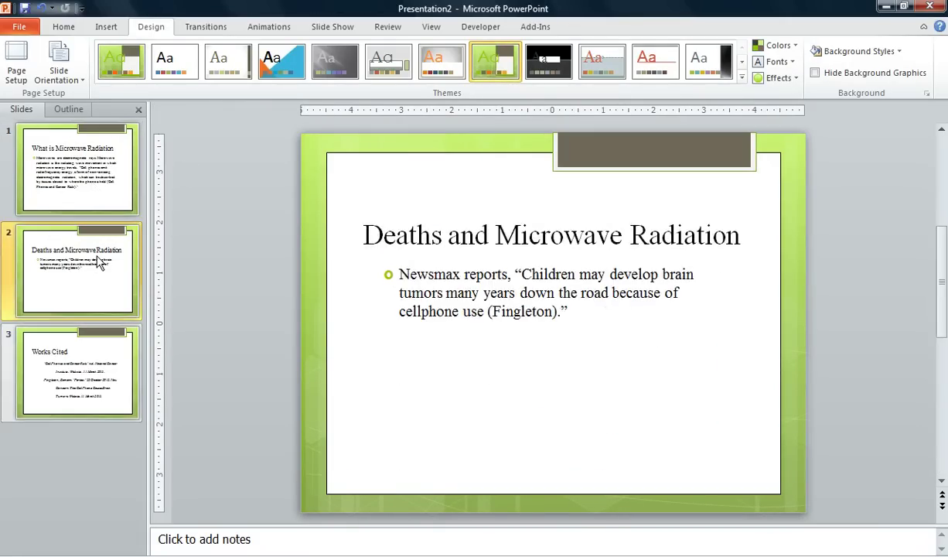
{"action": "left_click", "coordinate": [99, 353]}
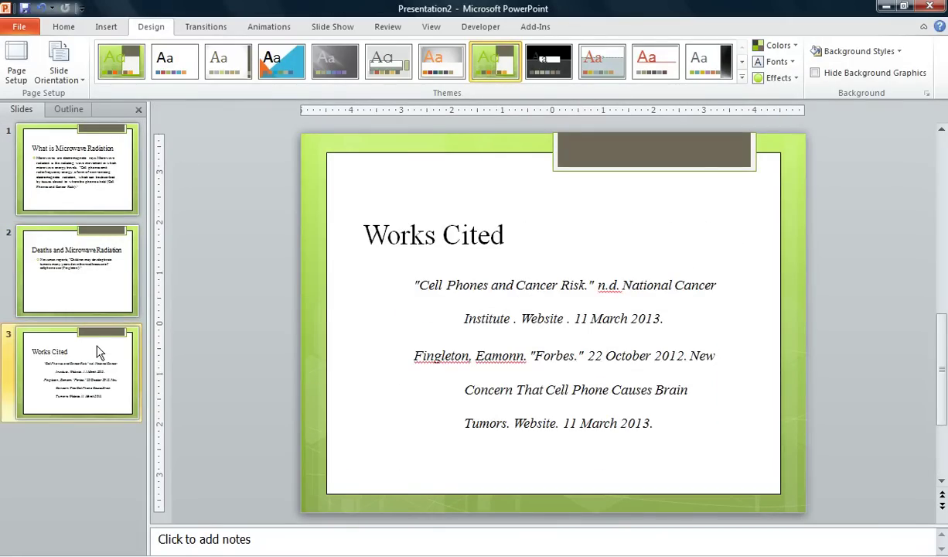
Center the Works Cited title on slide 3
{"action": "left_click", "coordinate": [366, 232]}
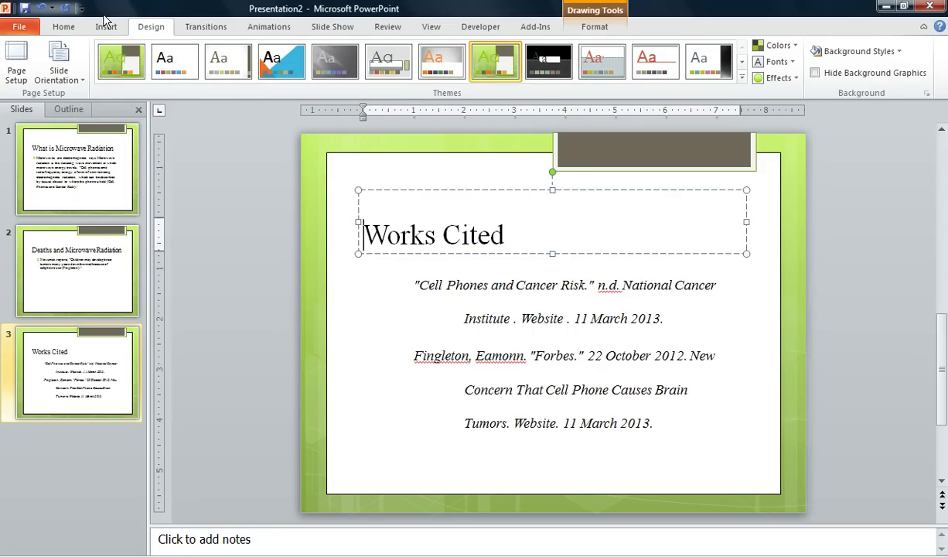
{"action": "left_click", "coordinate": [64, 27]}
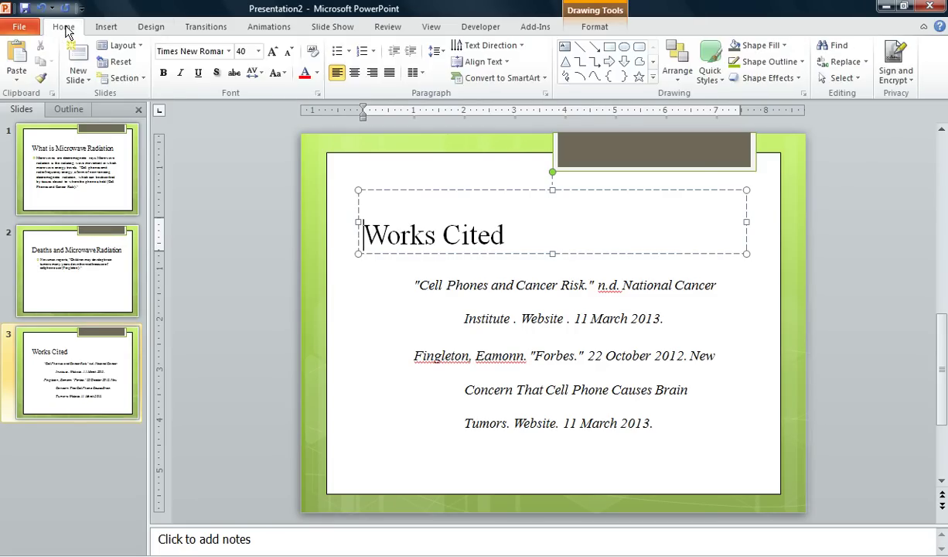
{"action": "left_click", "coordinate": [355, 74]}
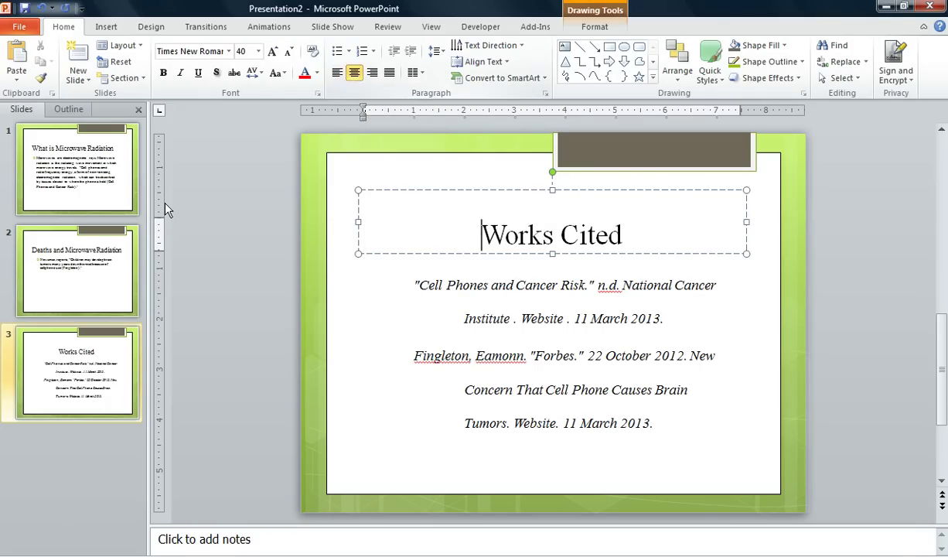
{"action": "left_click", "coordinate": [528, 438]}
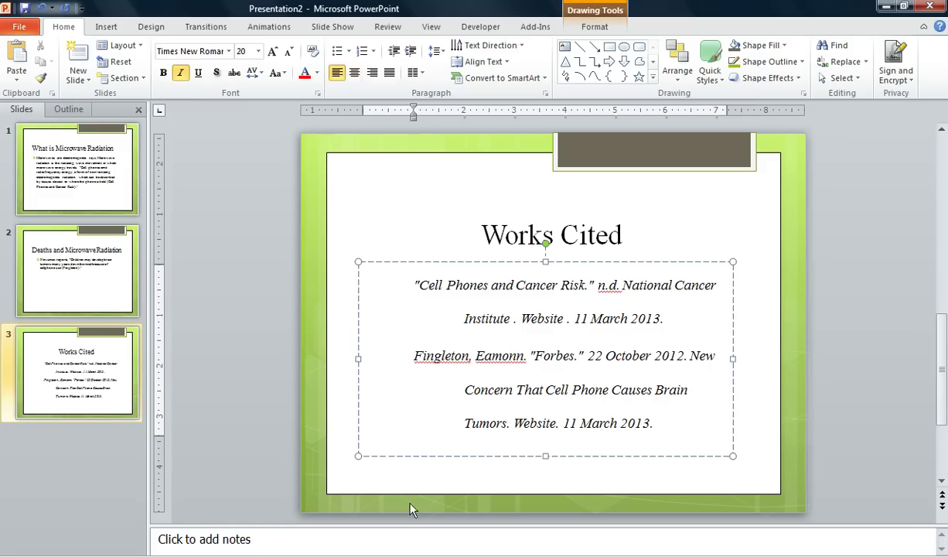